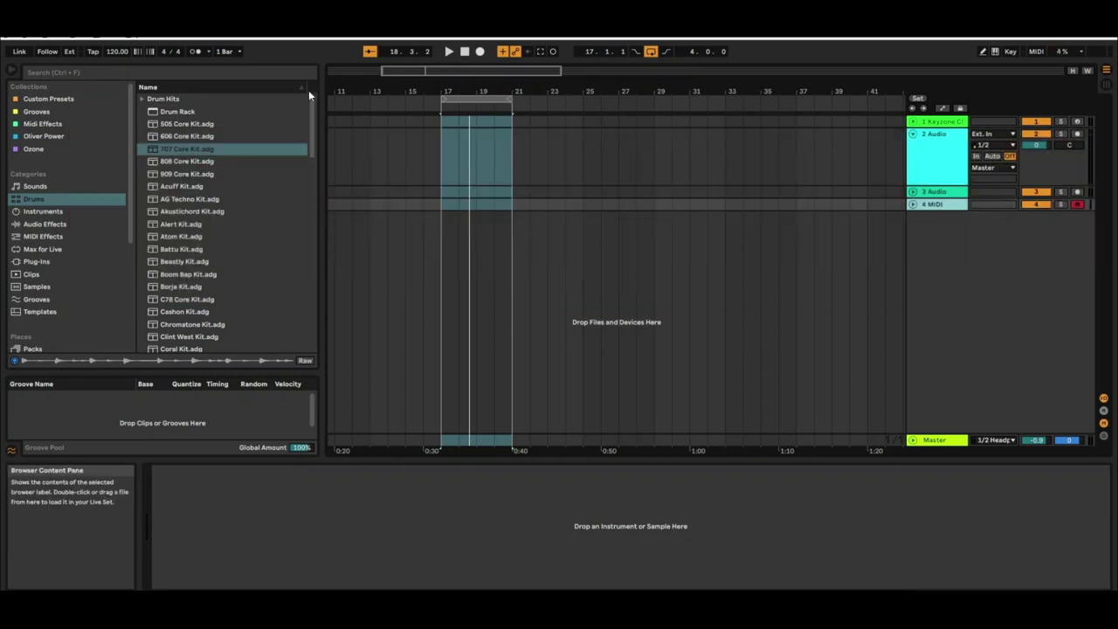
- Load the 707 Core Kit drum rack from the Drums browser onto MIDI track 4
left_click(195, 150)
double_click(194, 150)
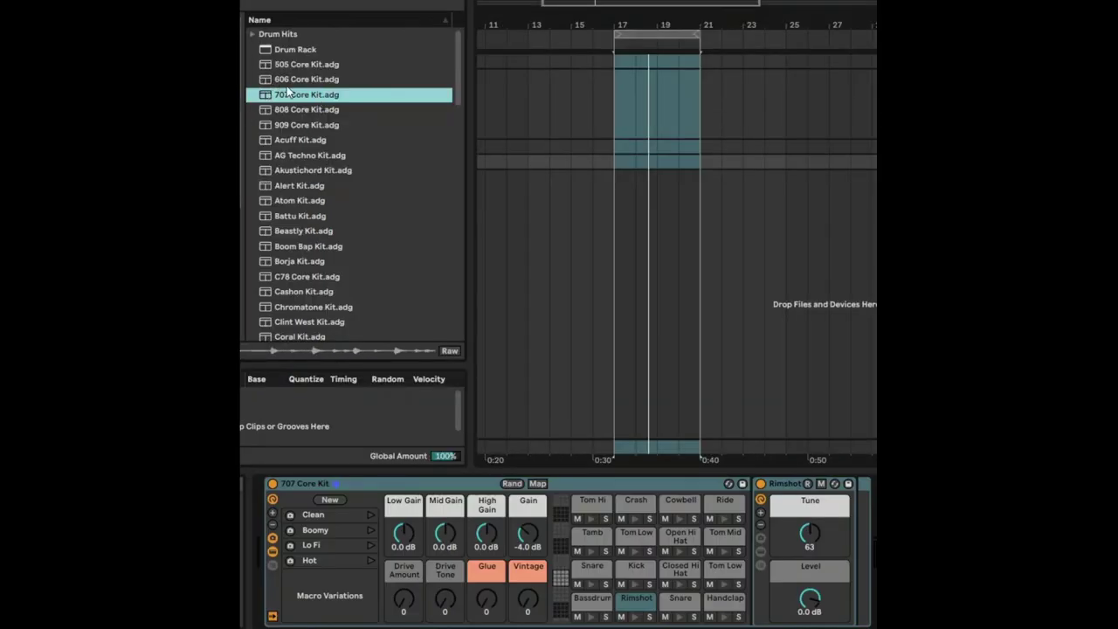
left_click_drag(461, 74, 467, 12)
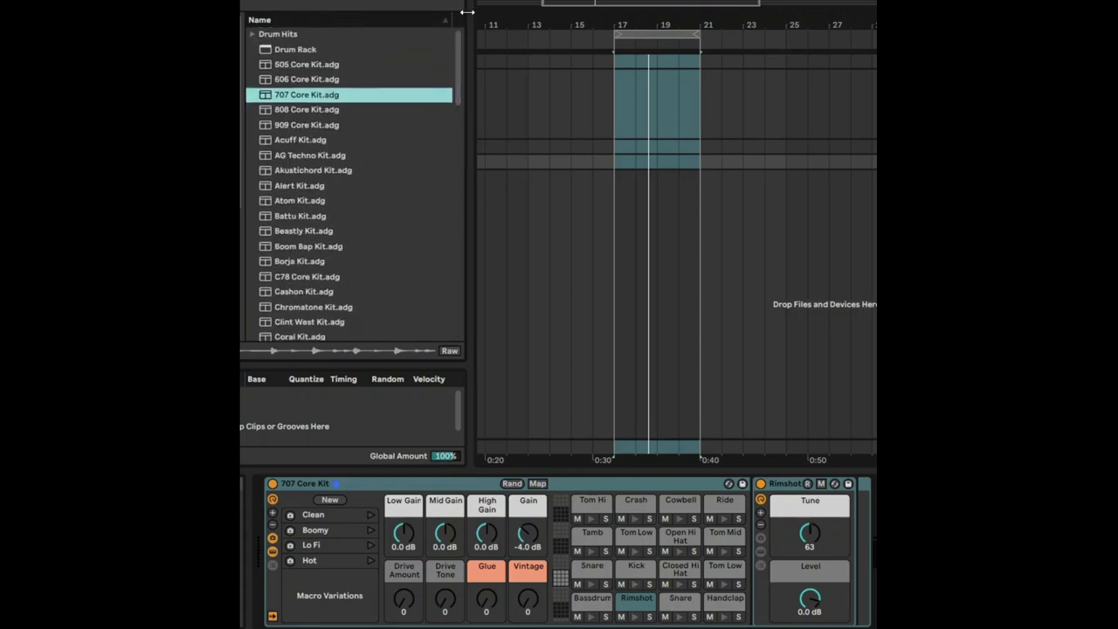
- Glance through the Drum Hits Bell folder, collapse it, and select the 707 Core Kit device
left_click(253, 35)
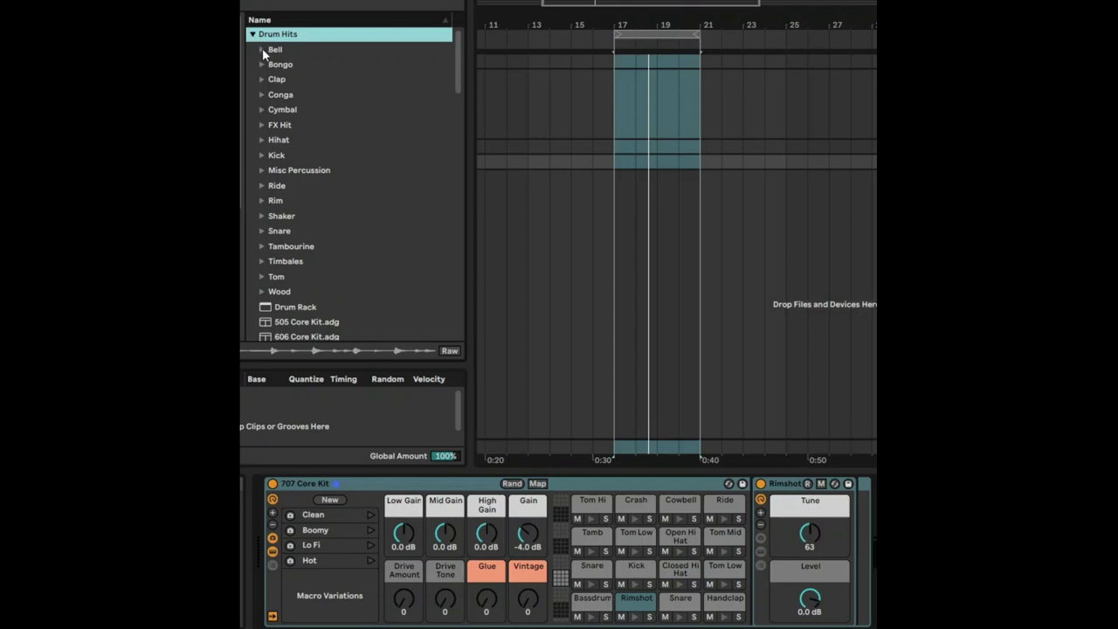
left_click(262, 50)
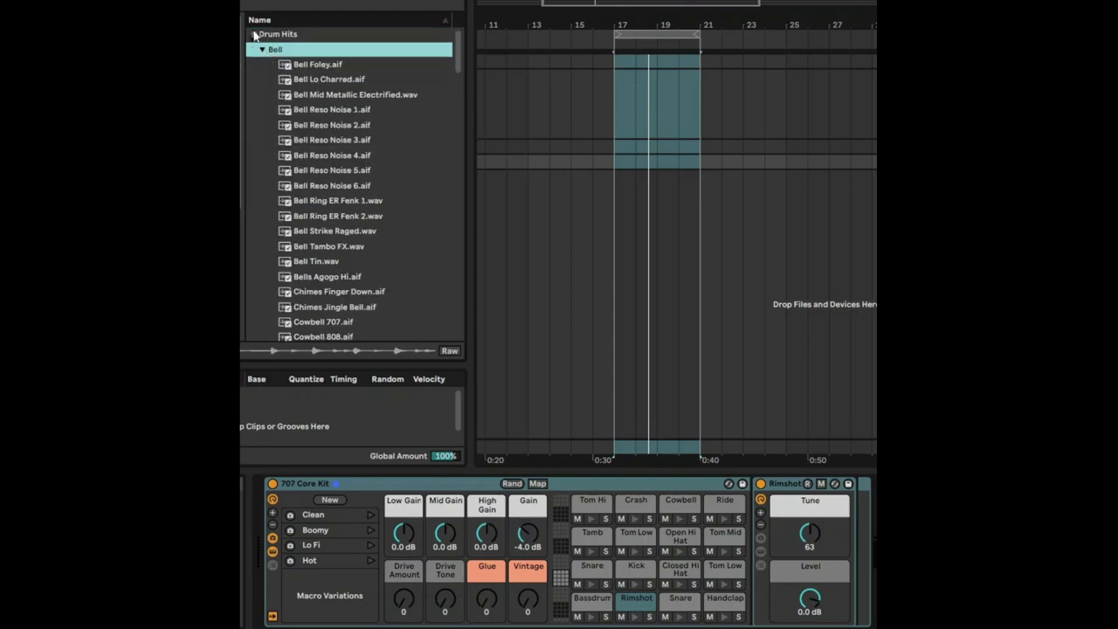
left_click(253, 35)
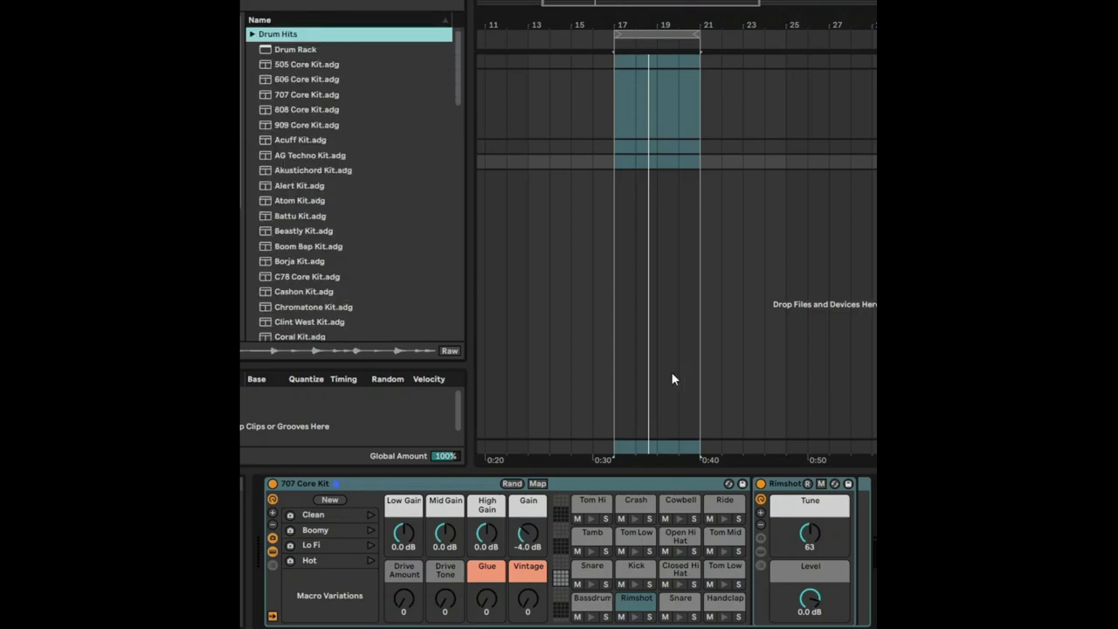
left_click(440, 480)
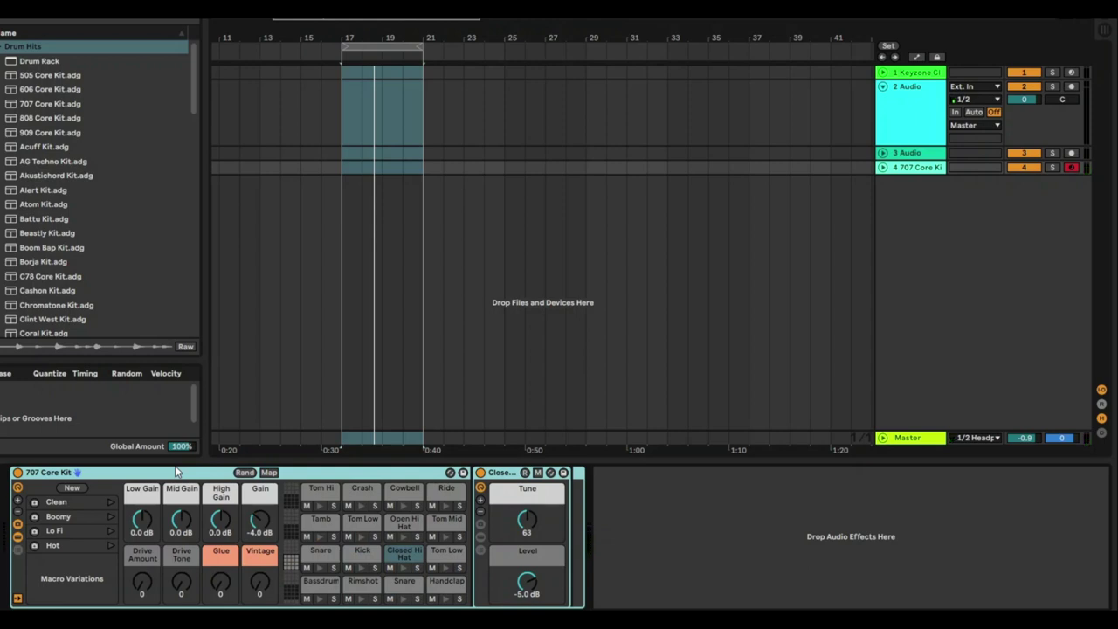
- Record bass drum and snare hits over the looped region on track 4
left_click(409, 53)
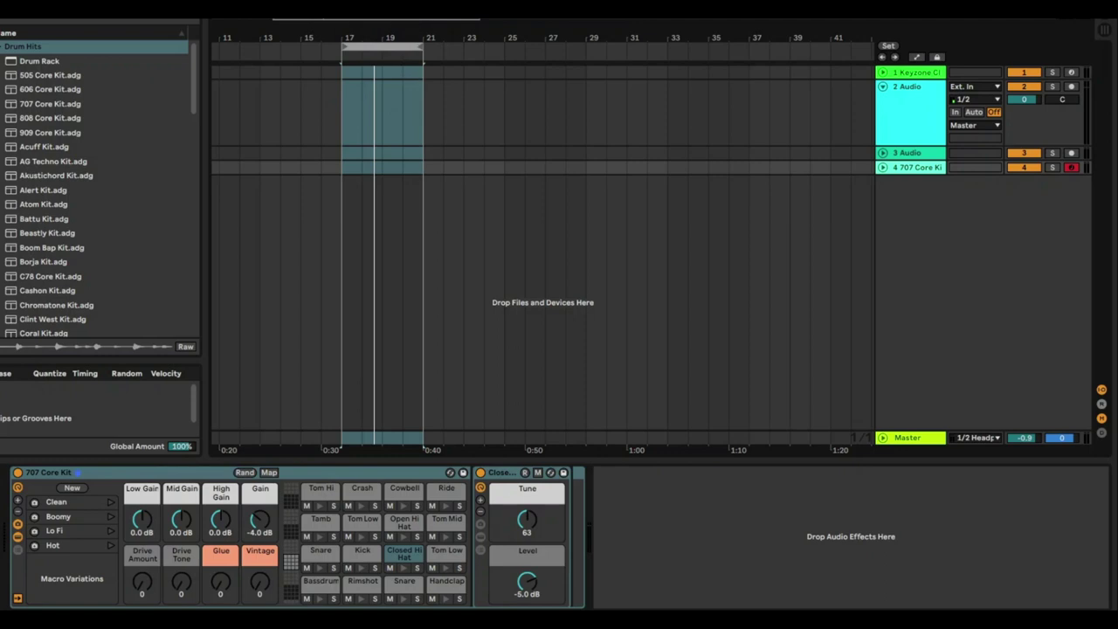
key("F9")
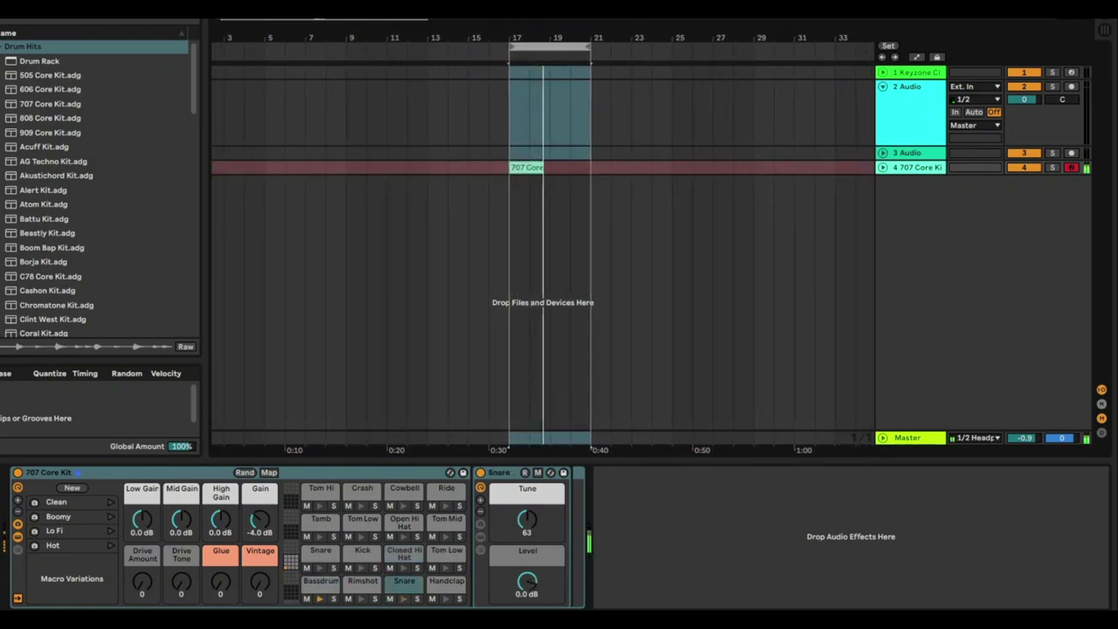
key("space")
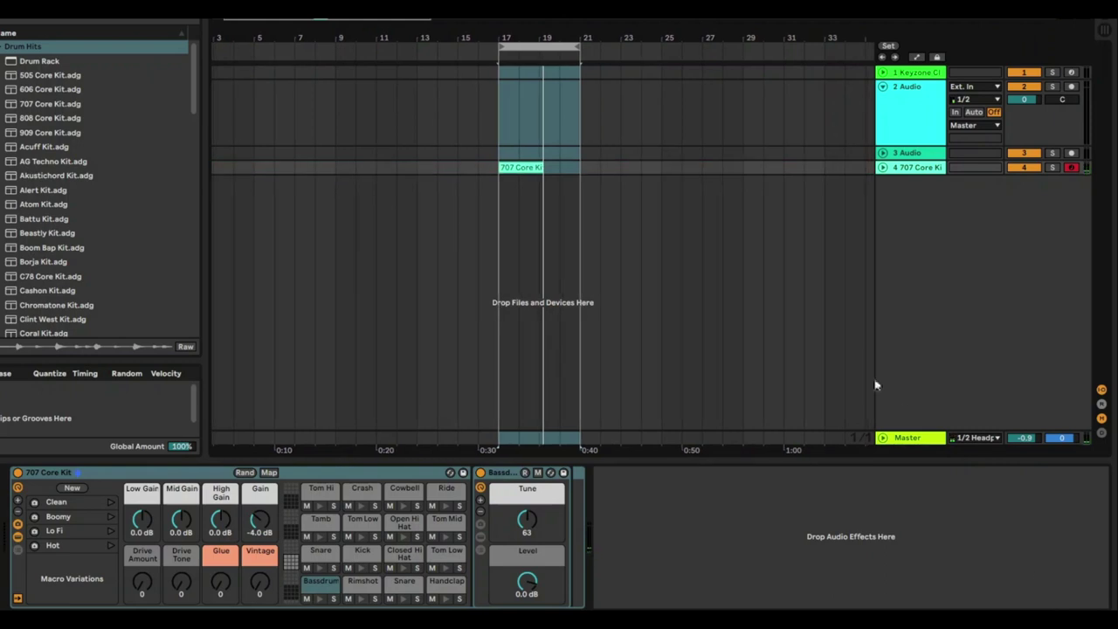
- Trim the recorded 707 Core Kit clip so it ends at bar 19
left_click(882, 167)
mouse_move(547, 33)
left_mouse_down()
mouse_move(605, 36)
mouse_move(604, 50)
mouse_move(523, 50)
mouse_move(536, 49)
left_mouse_up()
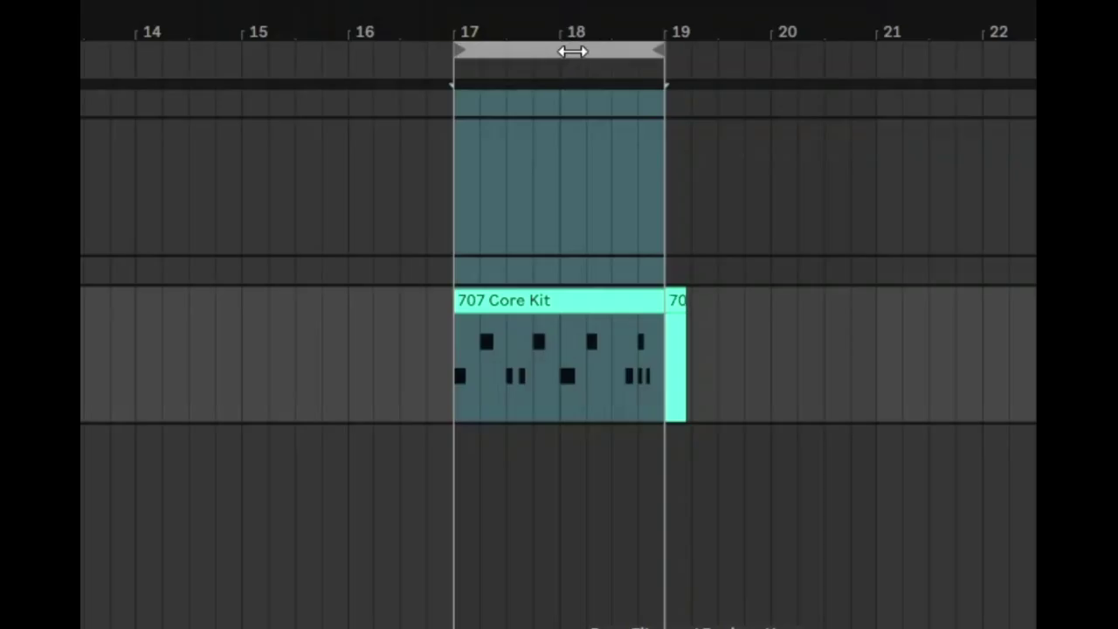
left_click(670, 294)
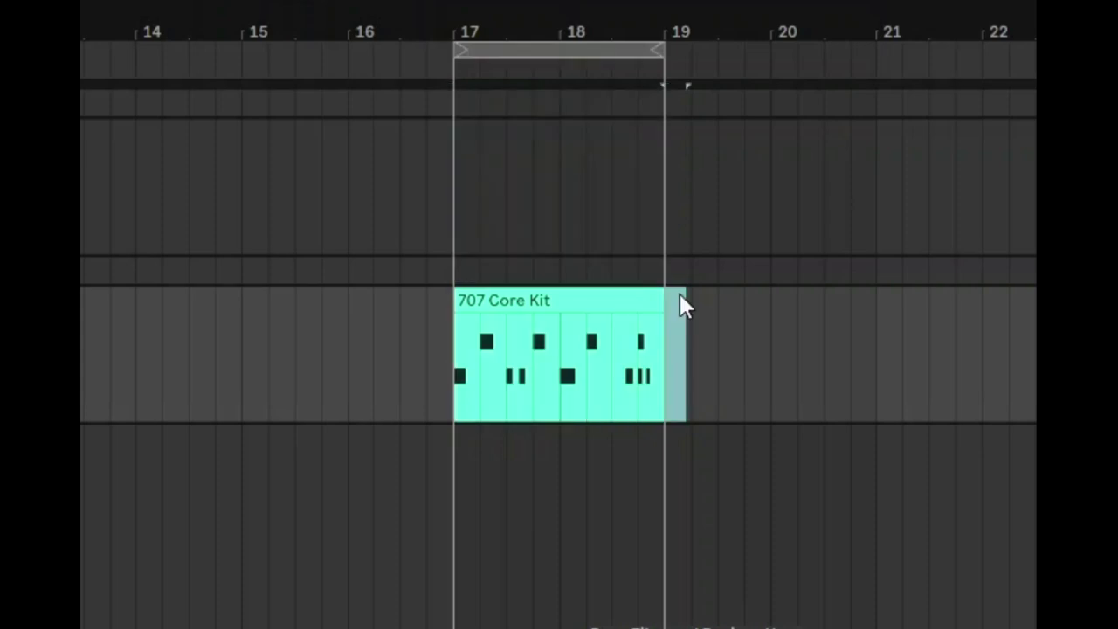
left_click(644, 293)
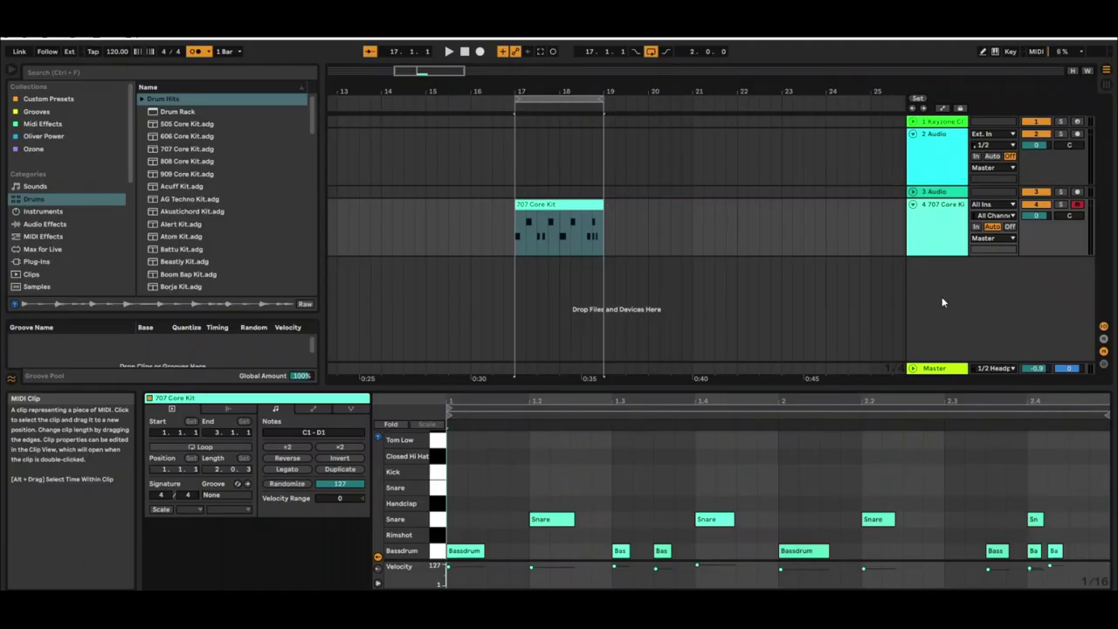
- Keep Sixteenth-Note record quantization and play back the recorded 707 Core Kit clip
left_click(33, 28)
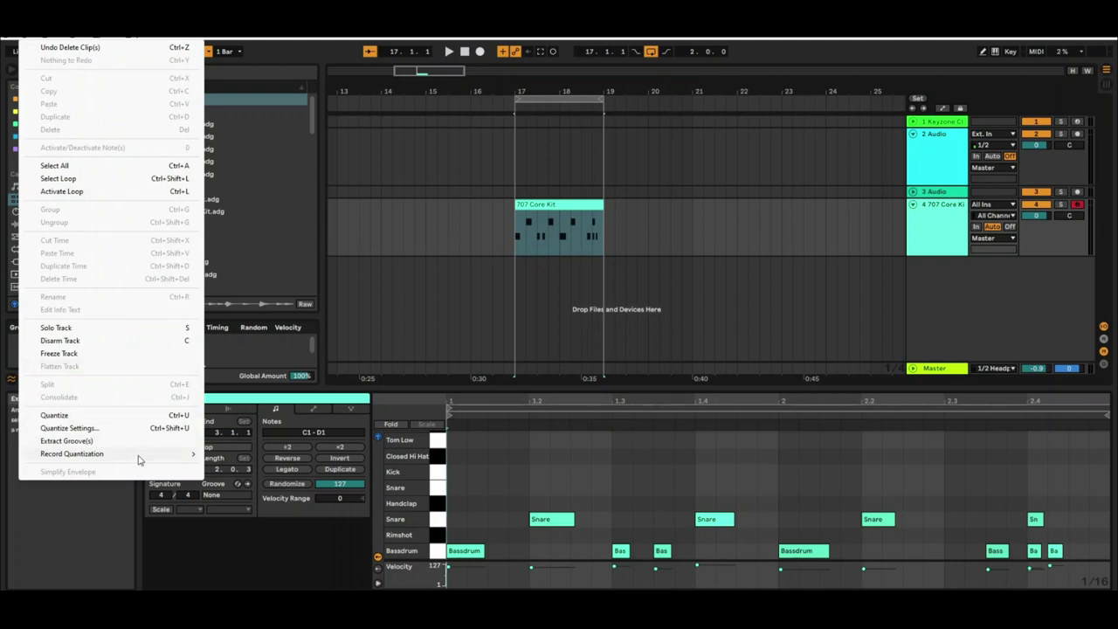
mouse_move(138, 458)
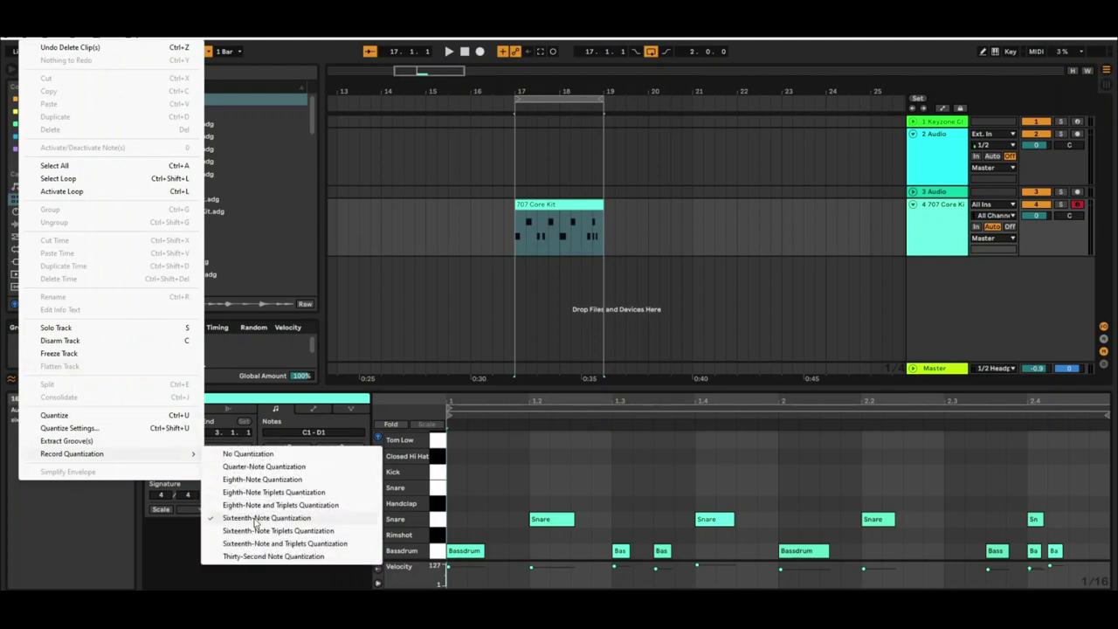
left_click(614, 59)
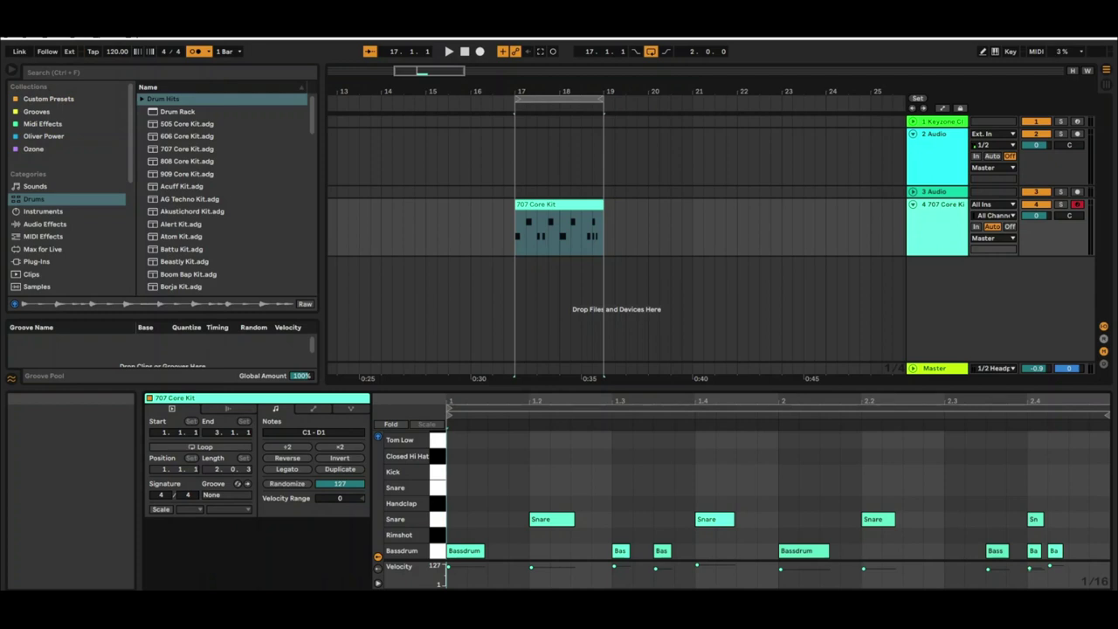
key("space")
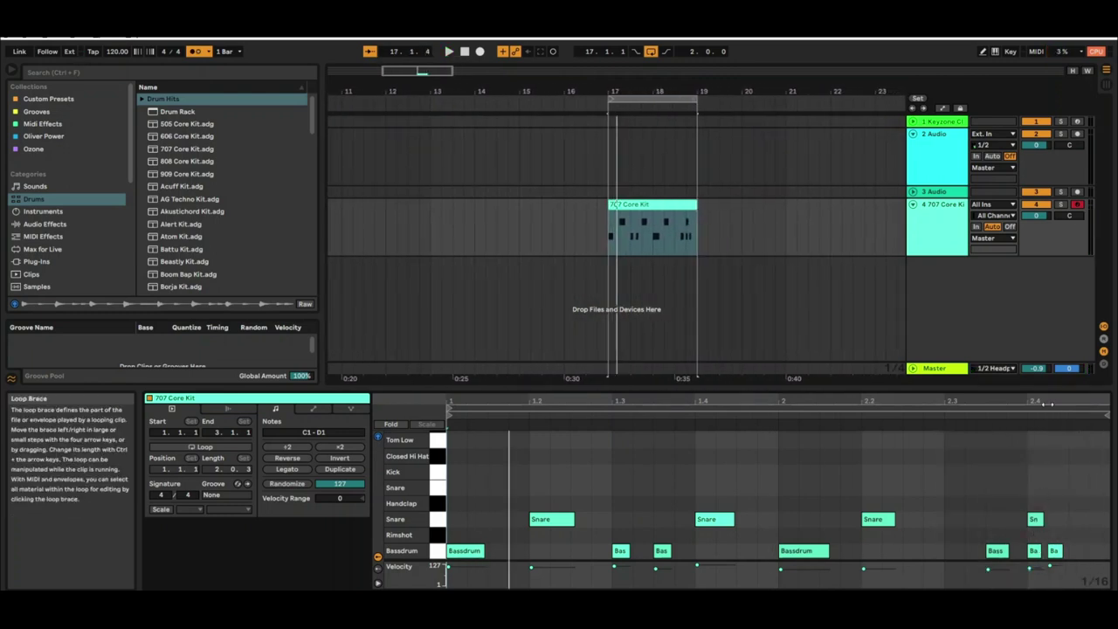
- Deactivate the Bassdrum note at 2.4 in the piano roll
left_click_drag(1048, 404, 977, 543)
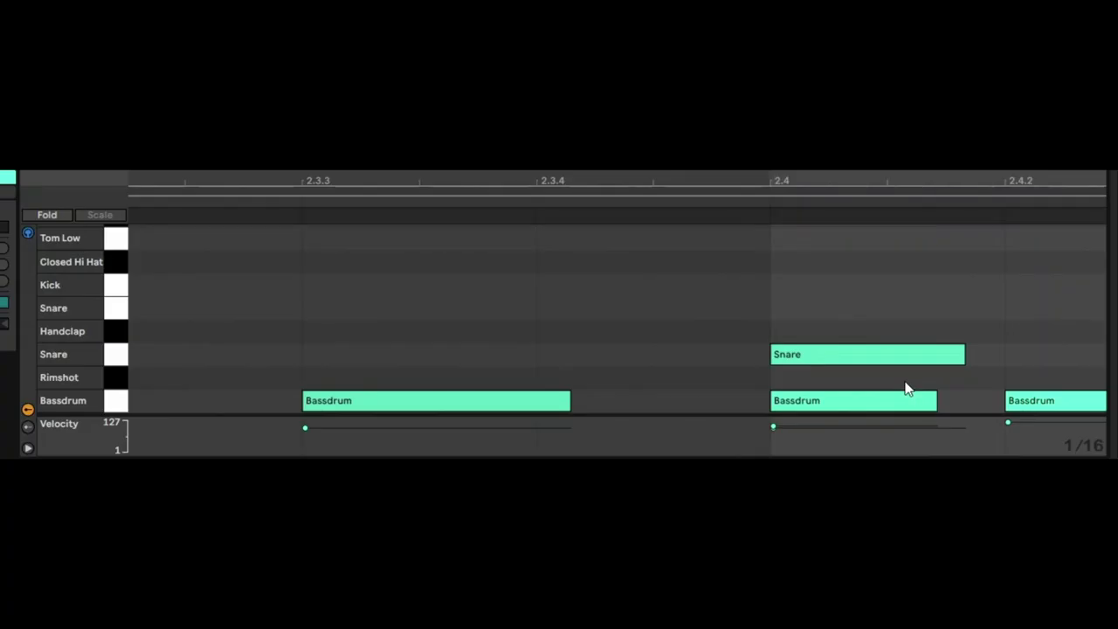
left_click(900, 400)
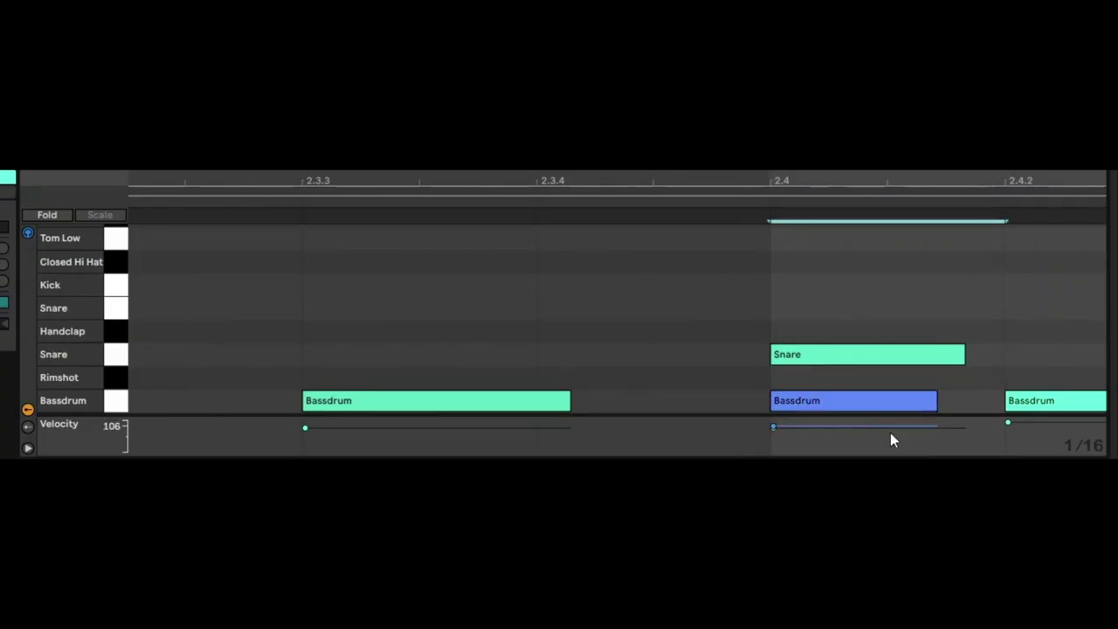
key("0")
- Zoom back out to the whole drum clip and play it
left_click(761, 373)
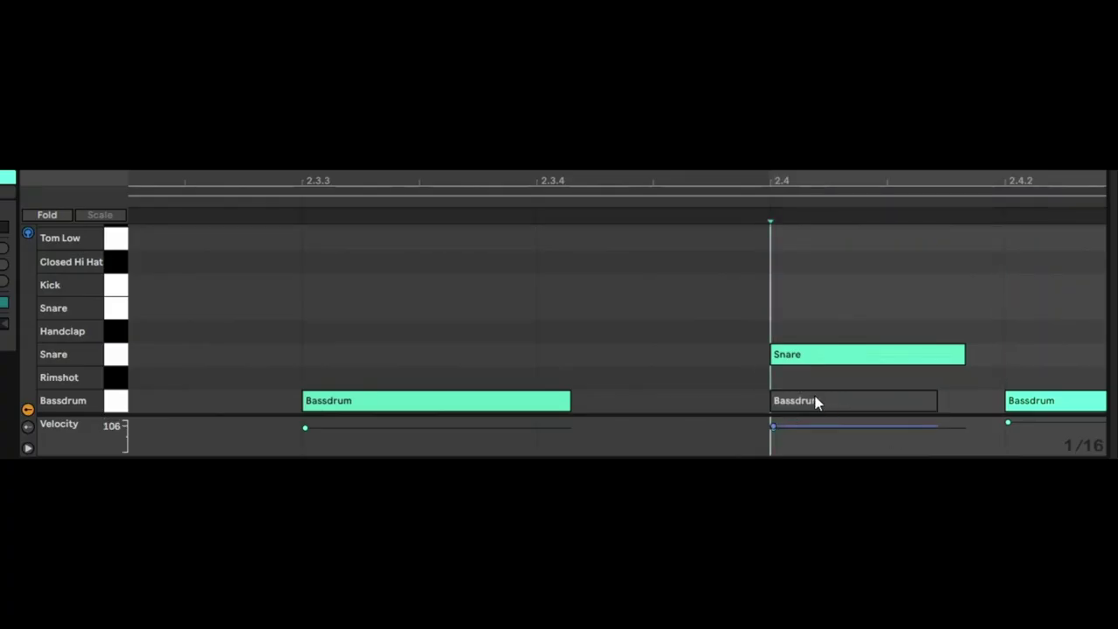
key("z")
key("space")
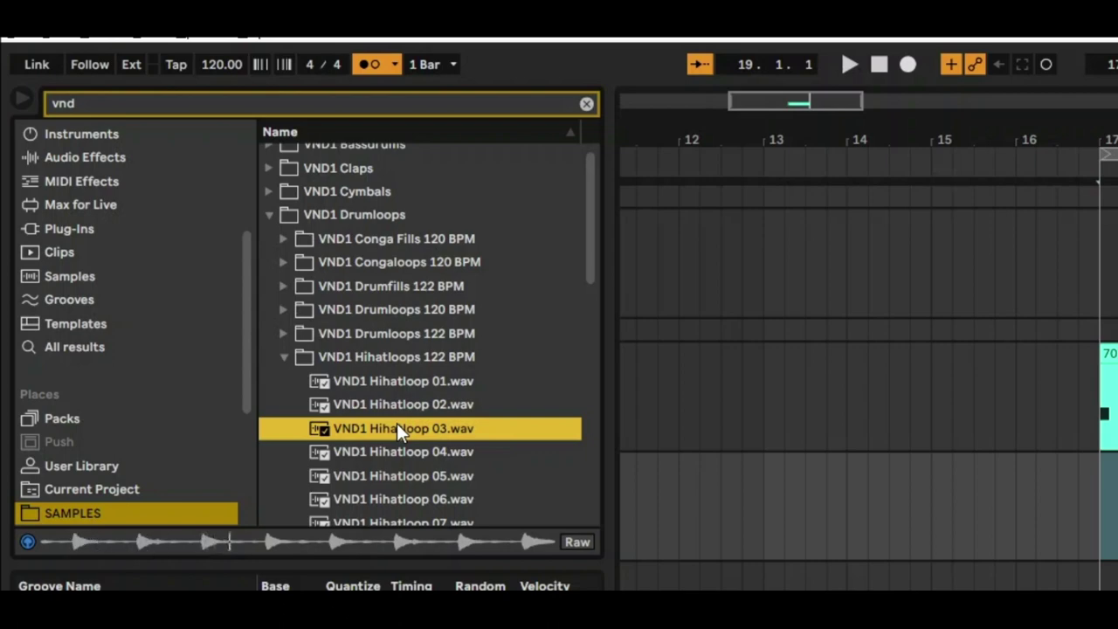
- Drop VND1 Hihatloop 03.wav at bar 17 on a new audio track and audition it with the drums
left_click_drag(397, 423, 1113, 505)
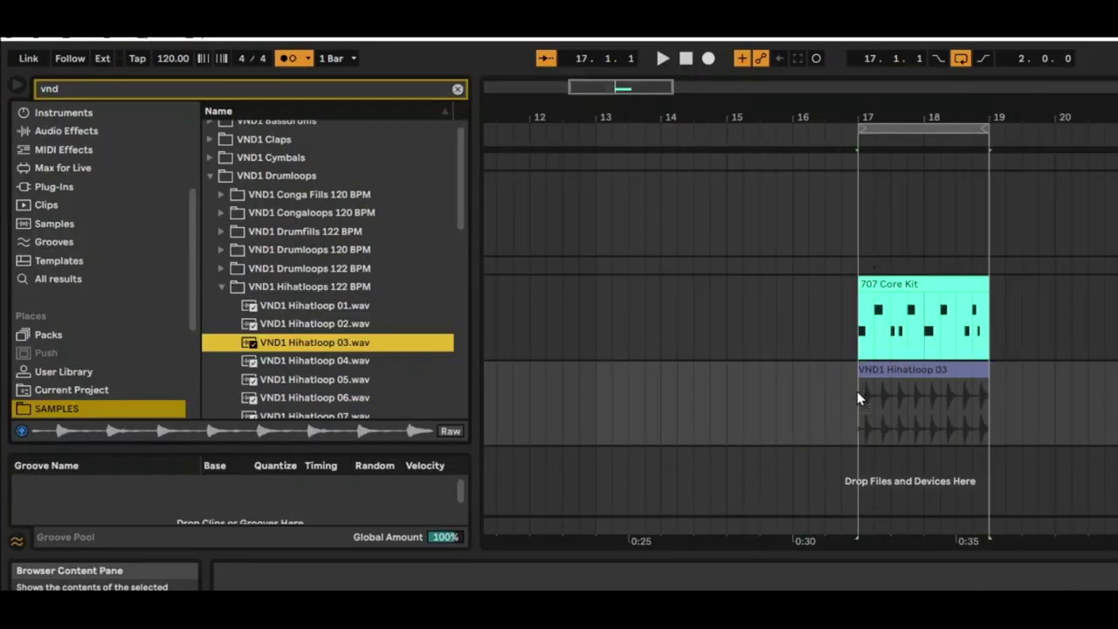
left_click_drag(857, 397, 857, 397)
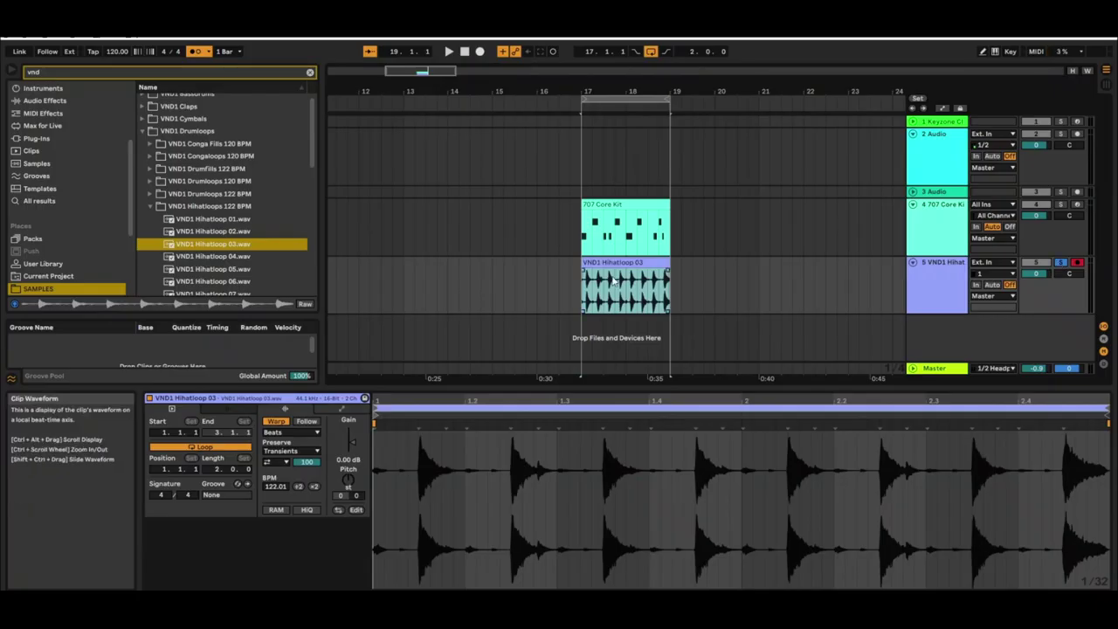
key("space")
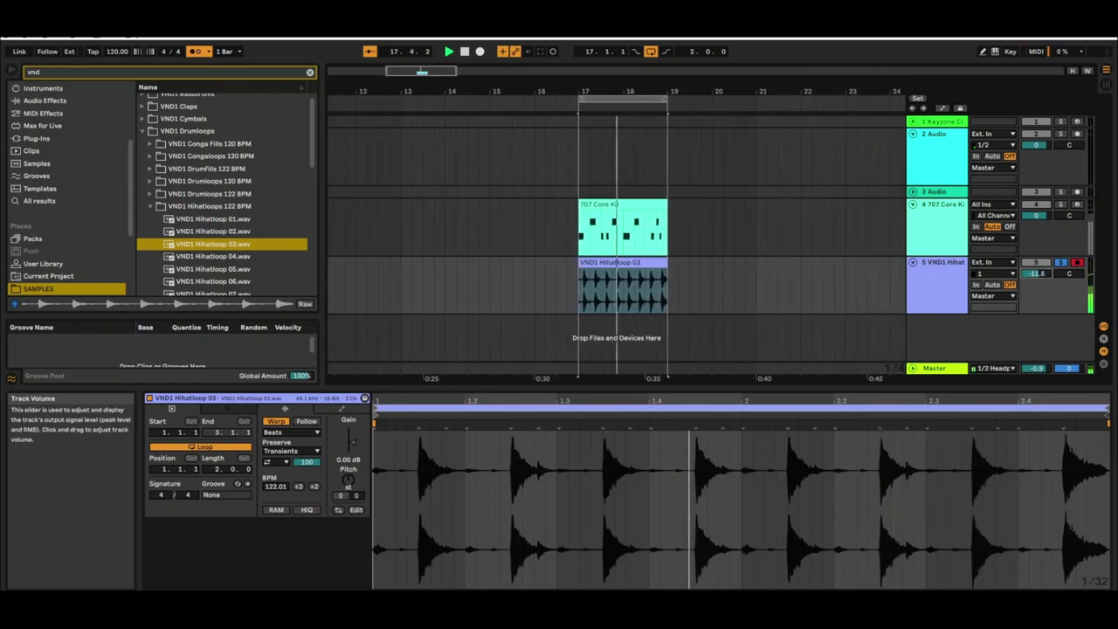
left_click(491, 519)
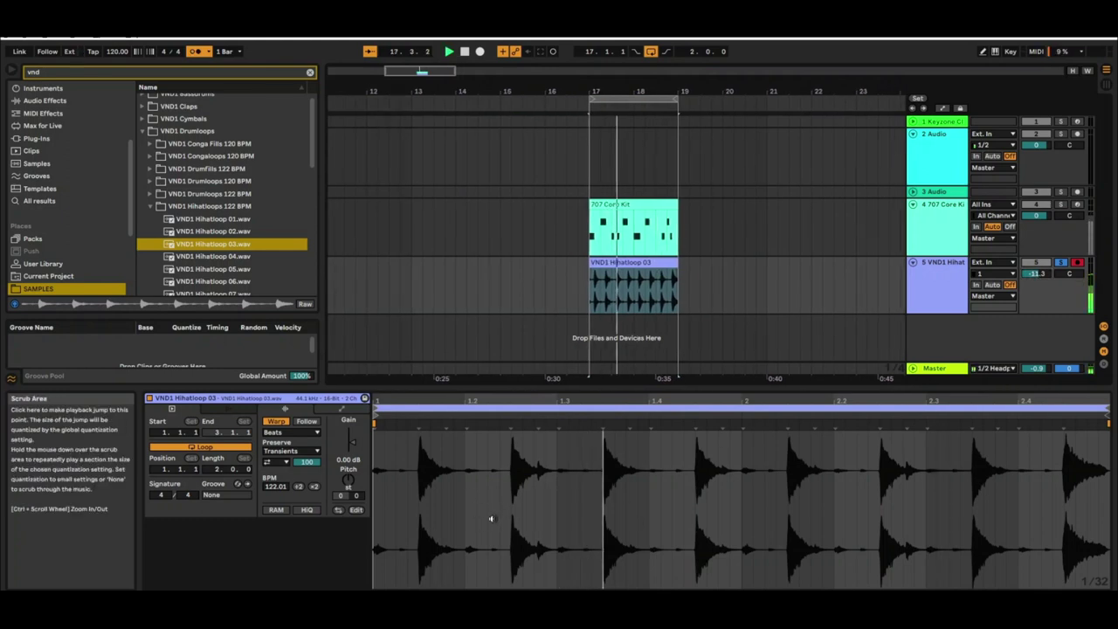
left_click(538, 508)
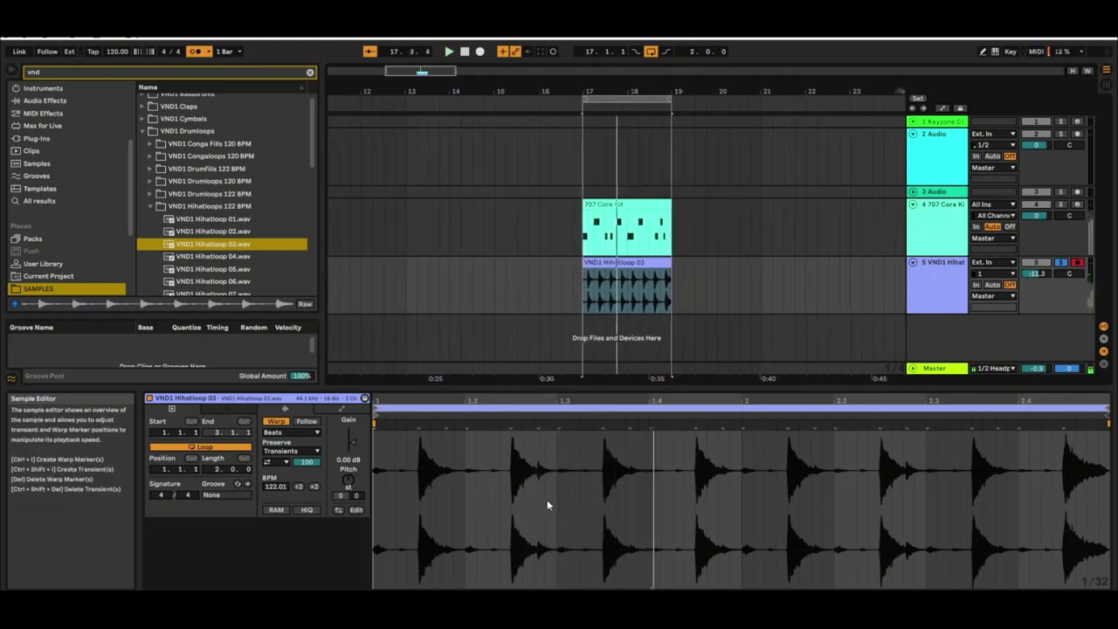
- Loop a short waveform slice of the hi-hat clip with Ctrl+L, play it, then shift it later
left_click_drag(498, 452, 719, 453)
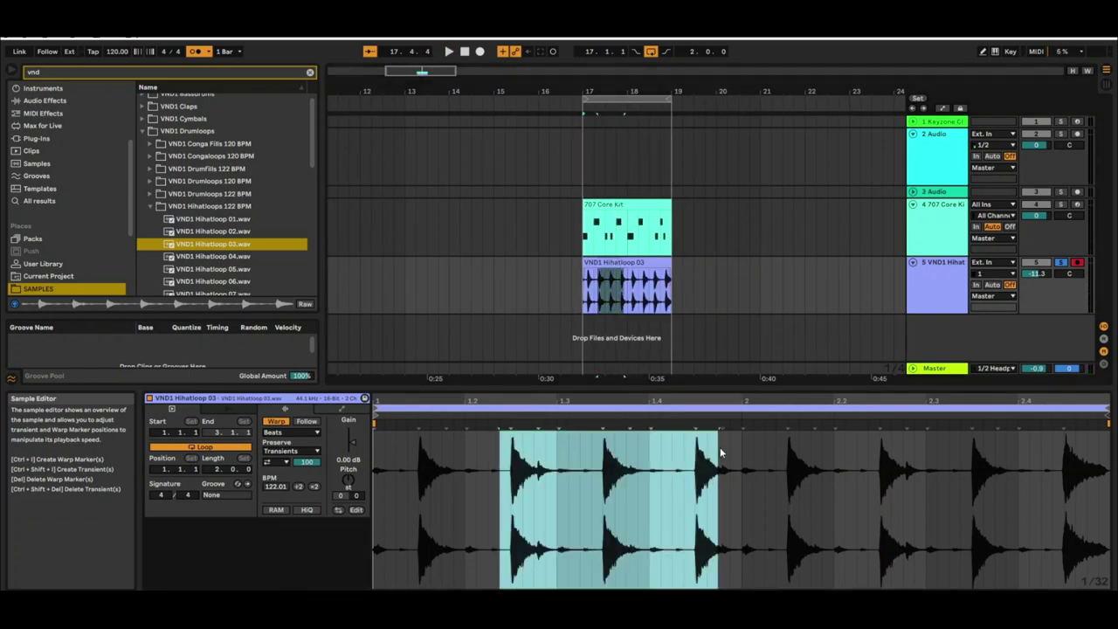
key("ctrl+l")
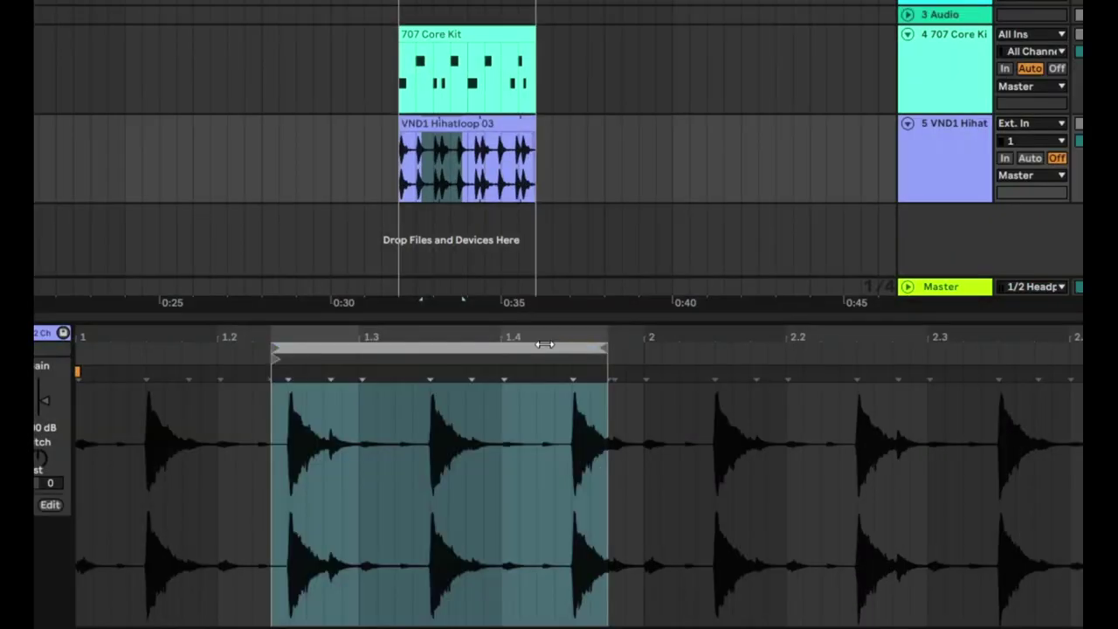
key("space")
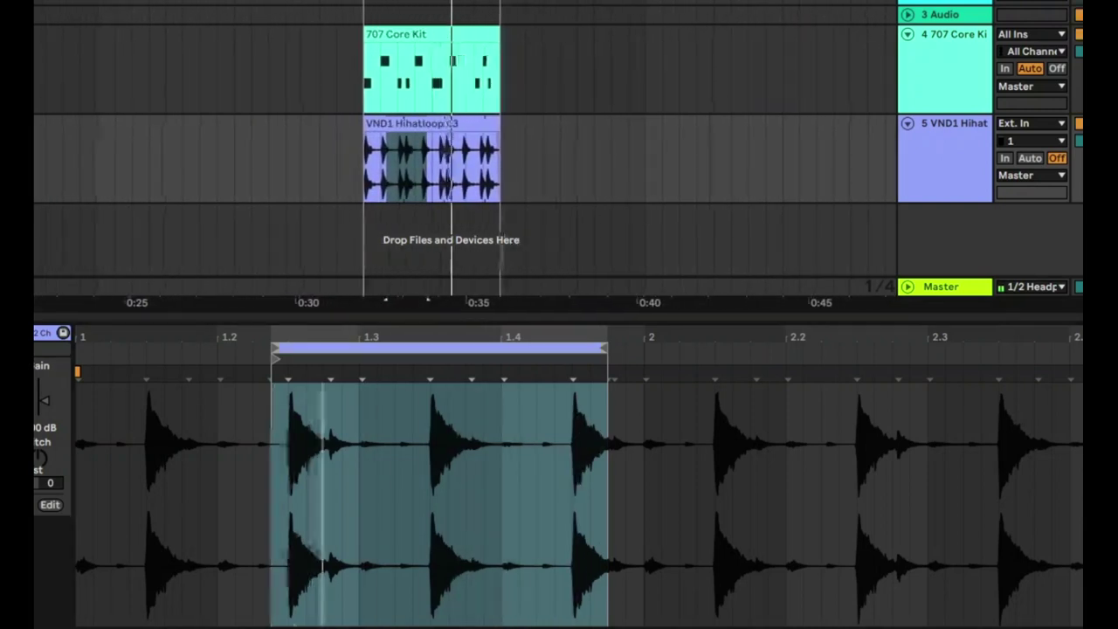
left_click_drag(548, 349, 687, 370)
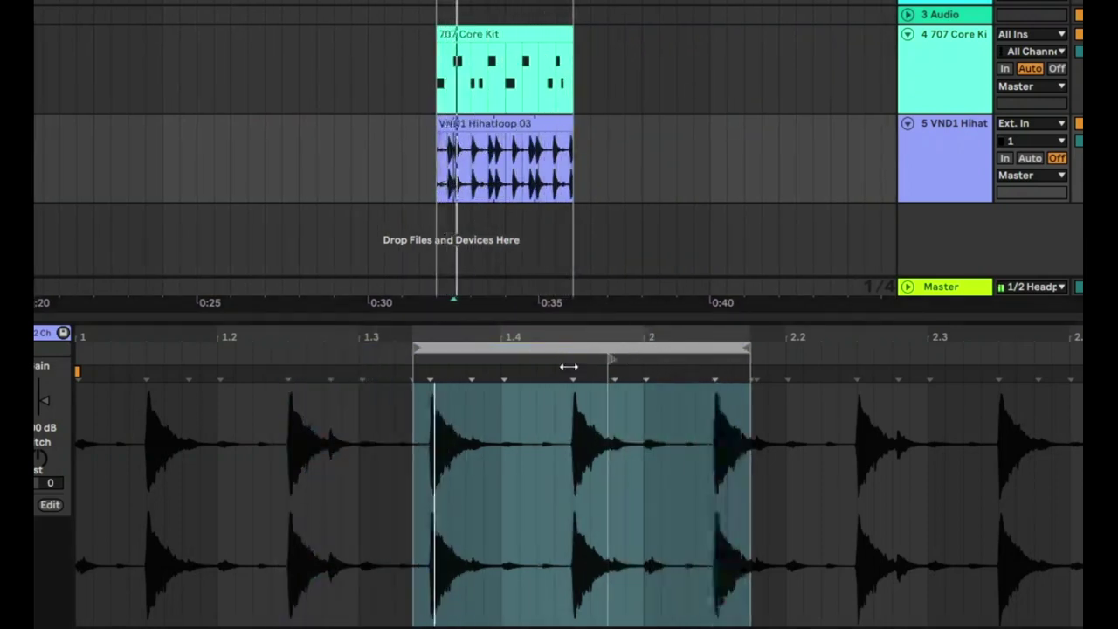
- Adjust the hi-hat loop start and end so it spans roughly 1.3 to 2.3
left_click_drag(414, 347, 428, 344)
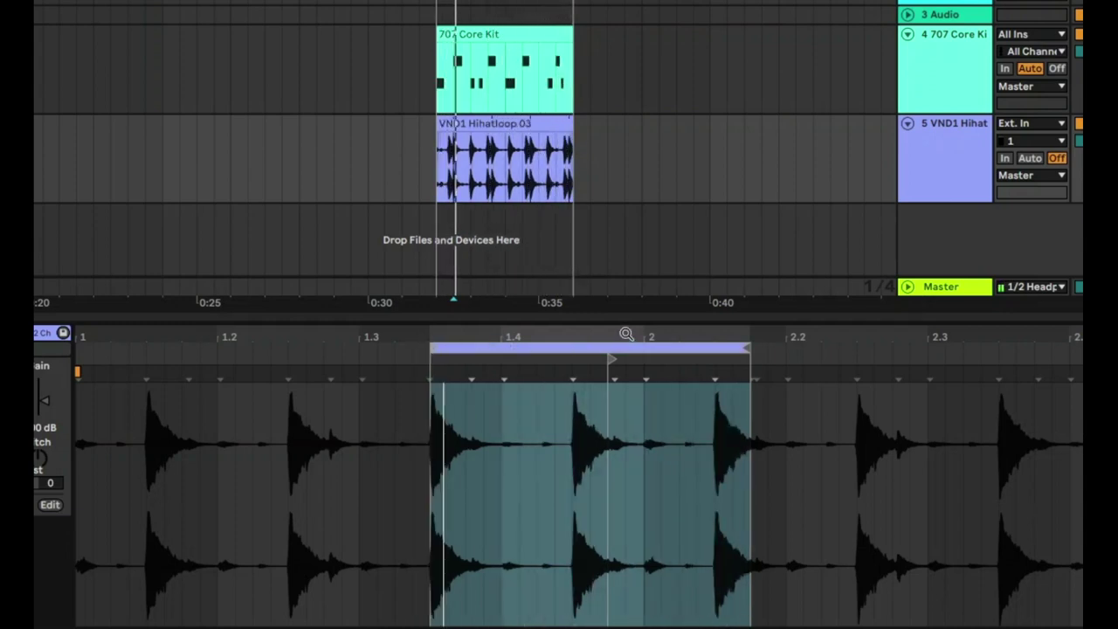
left_click_drag(748, 349, 978, 344)
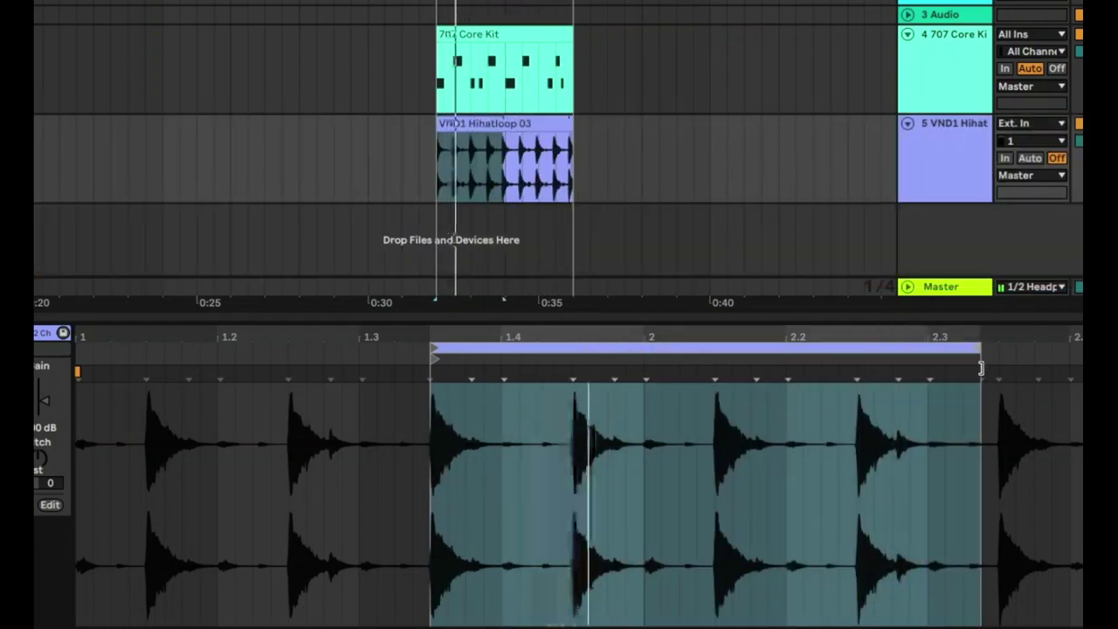
left_click_drag(981, 368, 929, 400)
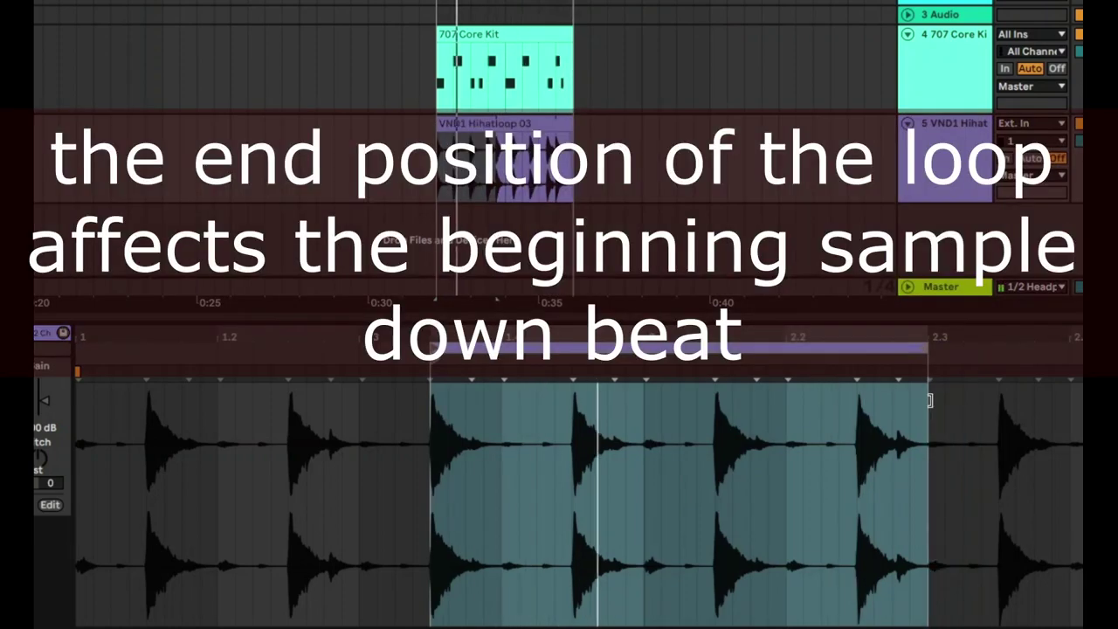